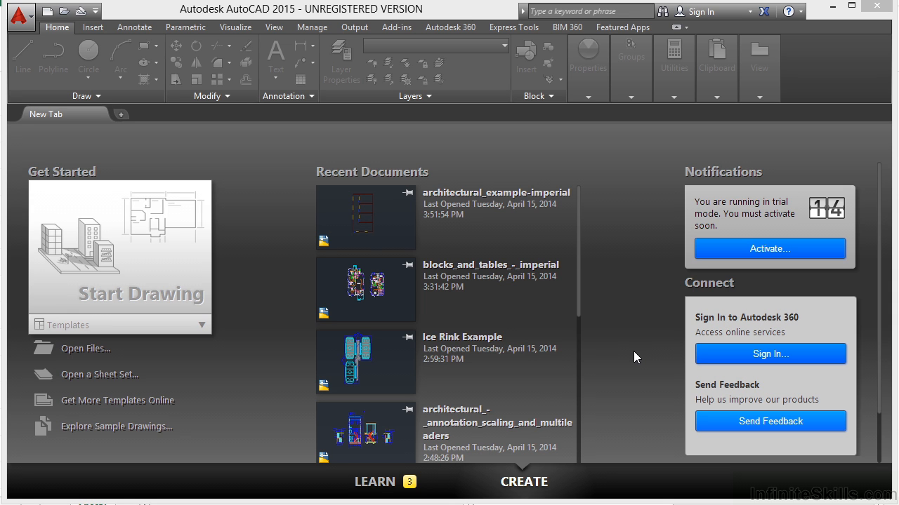
# Step: Open the drawing architectural_example-imperial.dwg from the 09 folder
pyautogui.click(92, 351)
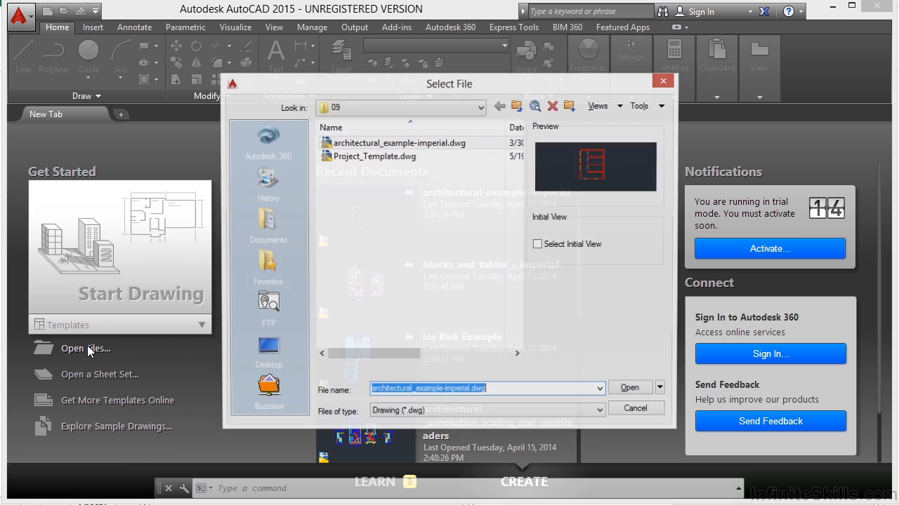
pyautogui.click(426, 144)
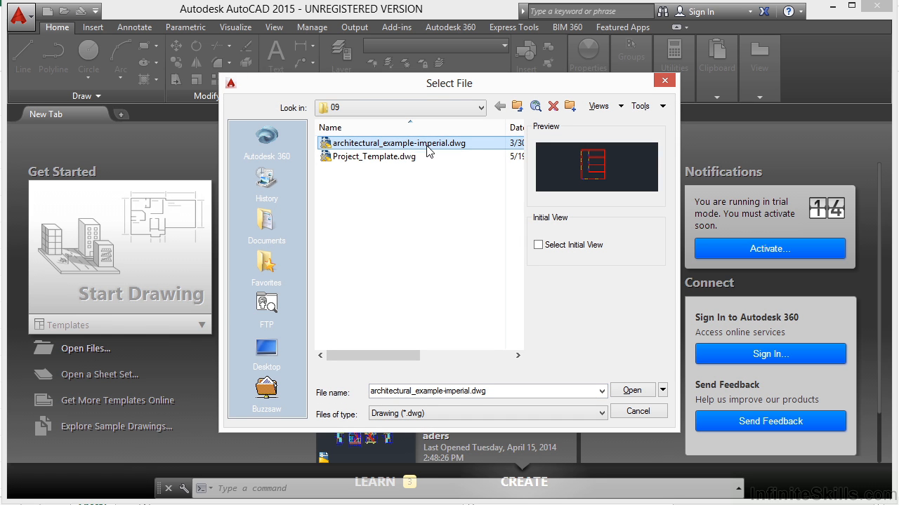
pyautogui.click(632, 391)
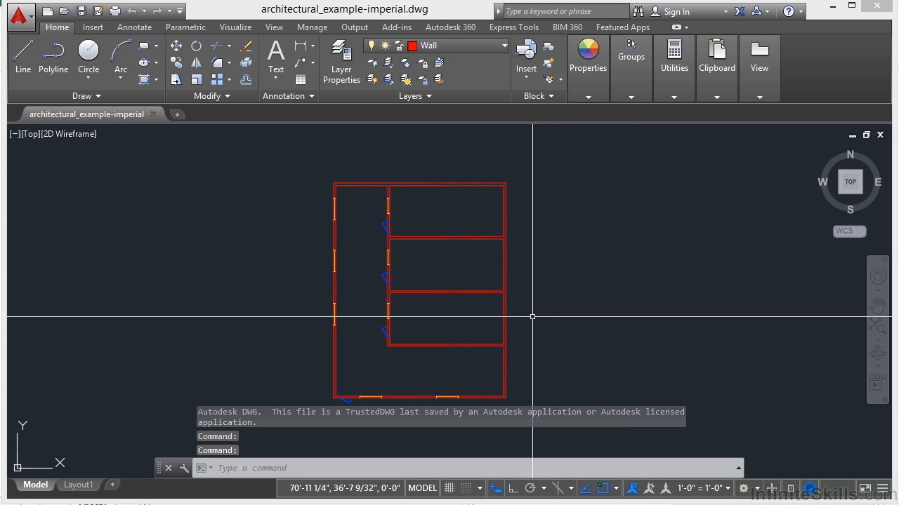
pyautogui.moveTo(528, 302); pyautogui.dragTo(534, 292, button='middle')
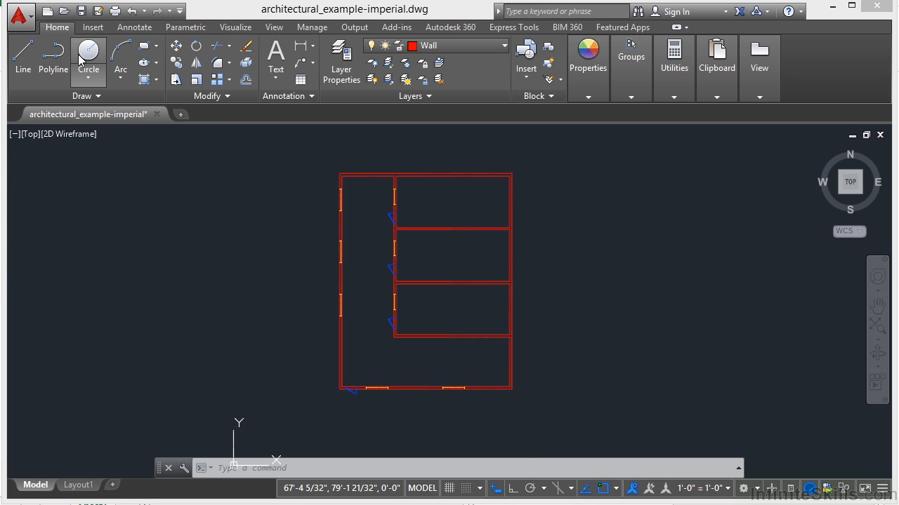
# Step: Examine the available layer tools and the walls, windows and doors in the floor plan
pyautogui.click(421, 98)
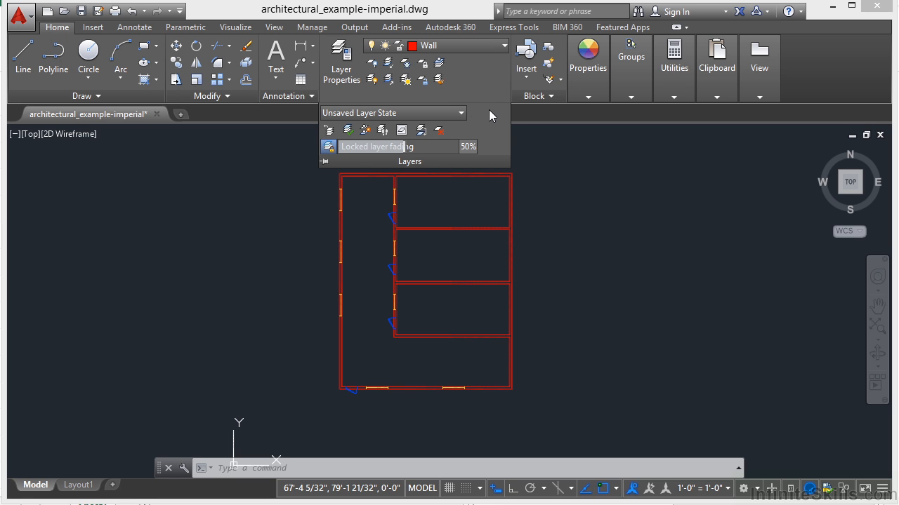
pyautogui.click(504, 45)
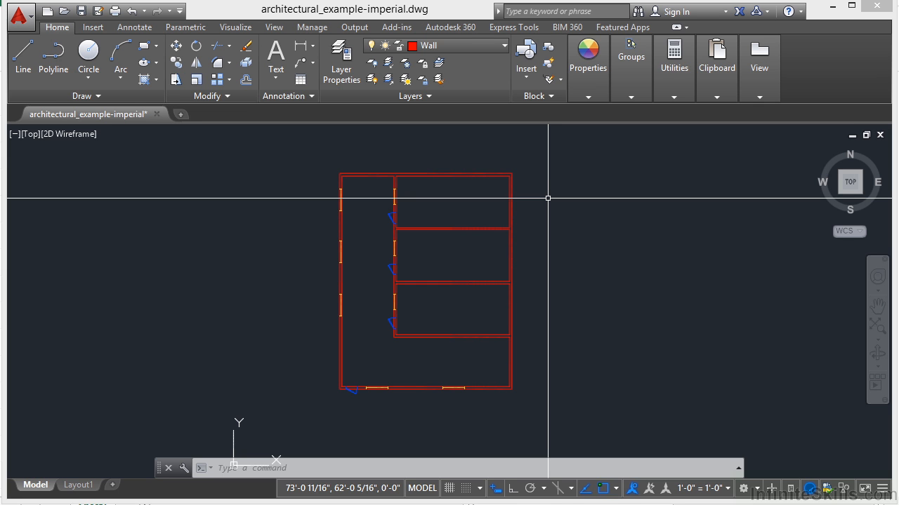
pyautogui.scroll(4, 421, 178)
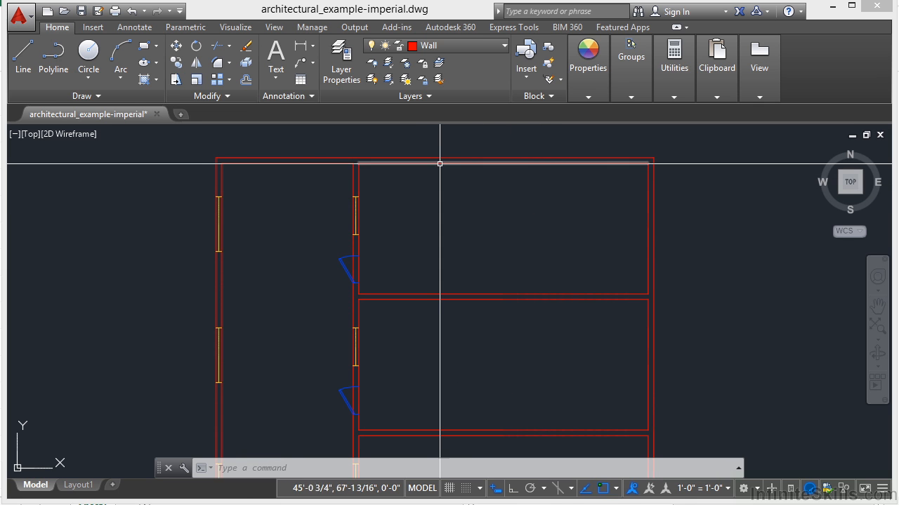
pyautogui.scroll(3, 354, 200)
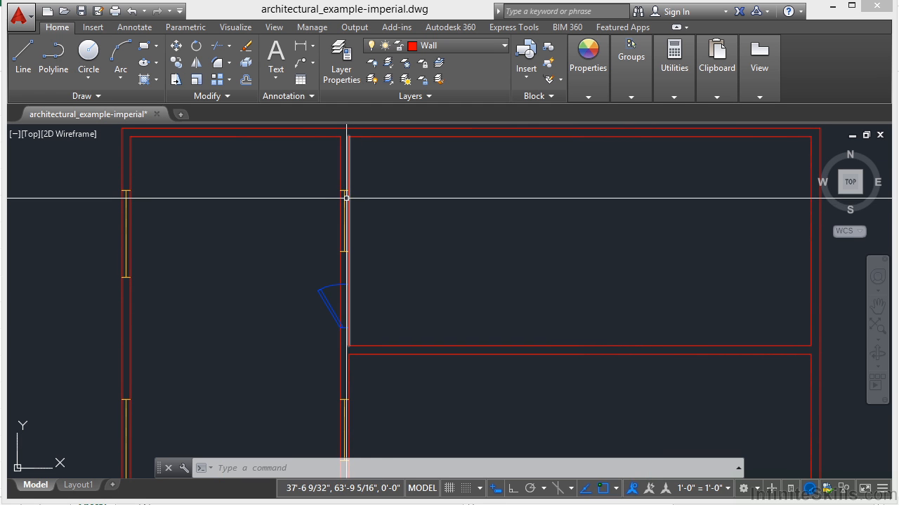
pyautogui.scroll(3, 343, 262)
pyautogui.scroll(3, 347, 259)
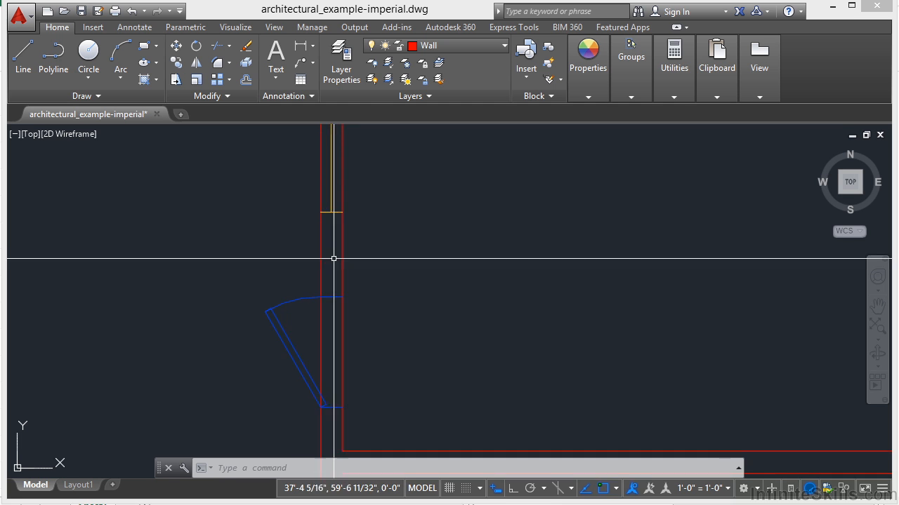
pyautogui.scroll(-7, 334, 259)
pyautogui.scroll(-3, 468, 217)
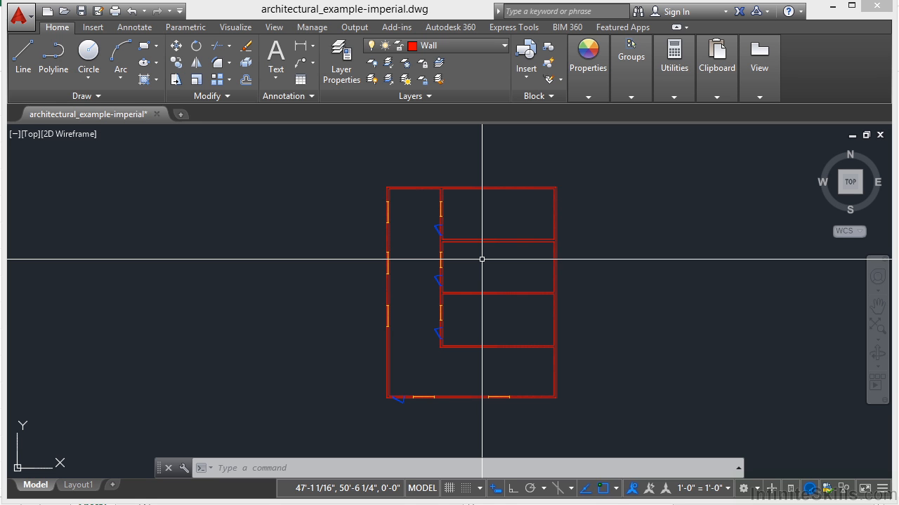
pyautogui.click(502, 48)
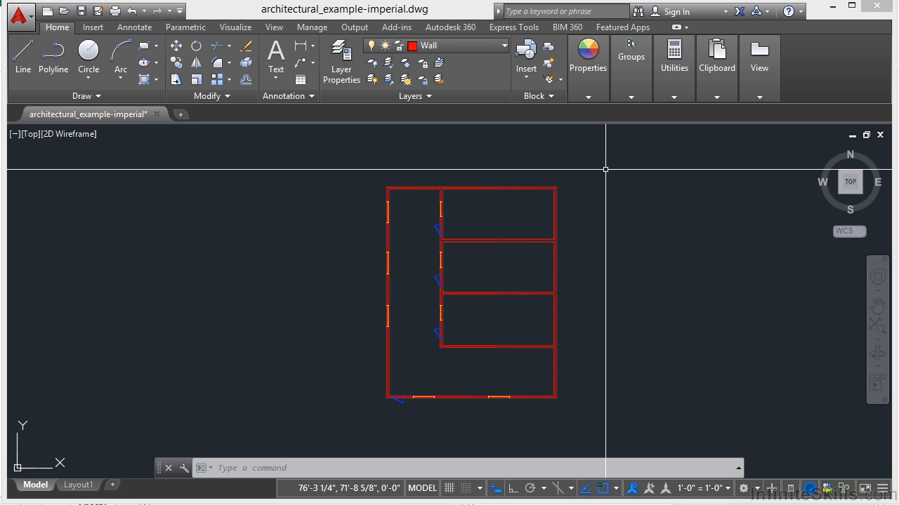
# Step: Open the Layer Properties Manager and dock it above the ribbon
pyautogui.click(347, 79)
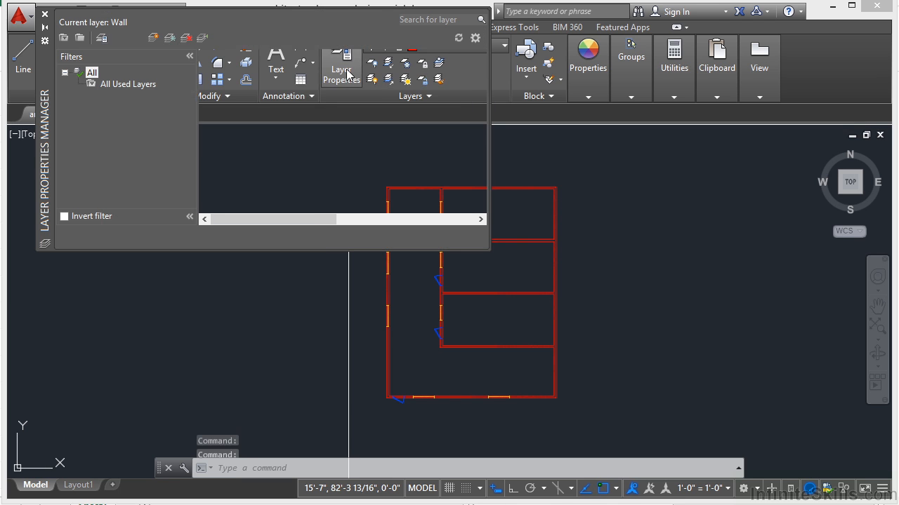
pyautogui.moveTo(43, 145); pyautogui.dragTo(49, 156)
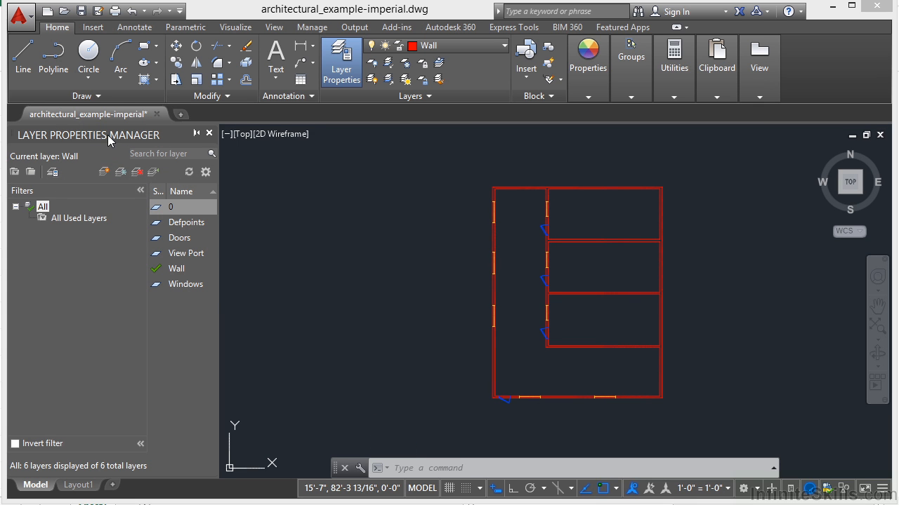
pyautogui.moveTo(107, 133)
pyautogui.mouseDown()
pyautogui.moveTo(244, 143)
pyautogui.moveTo(230, 158)
pyautogui.moveTo(232, 106)
pyautogui.moveTo(250, 132)
pyautogui.mouseUp()
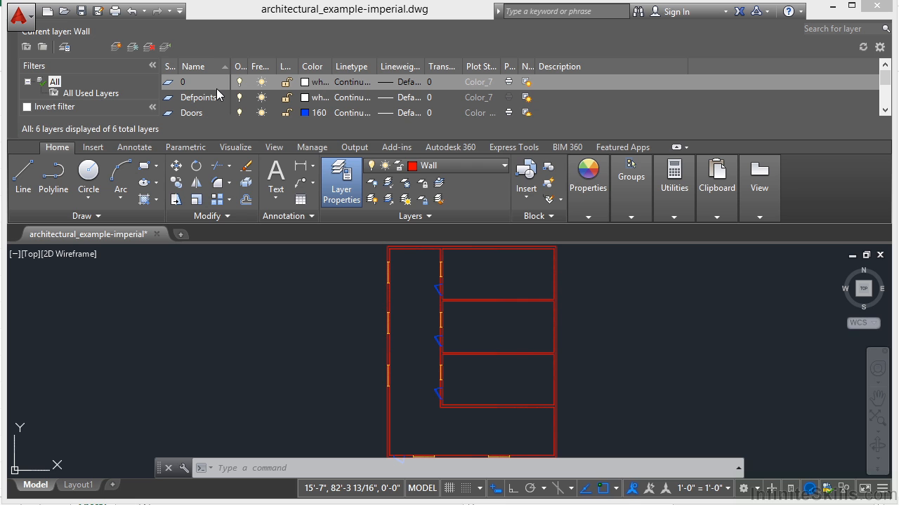
# Step: Review the layers and their property columns in the Layer Properties Manager, and close it
pyautogui.click(179, 83)
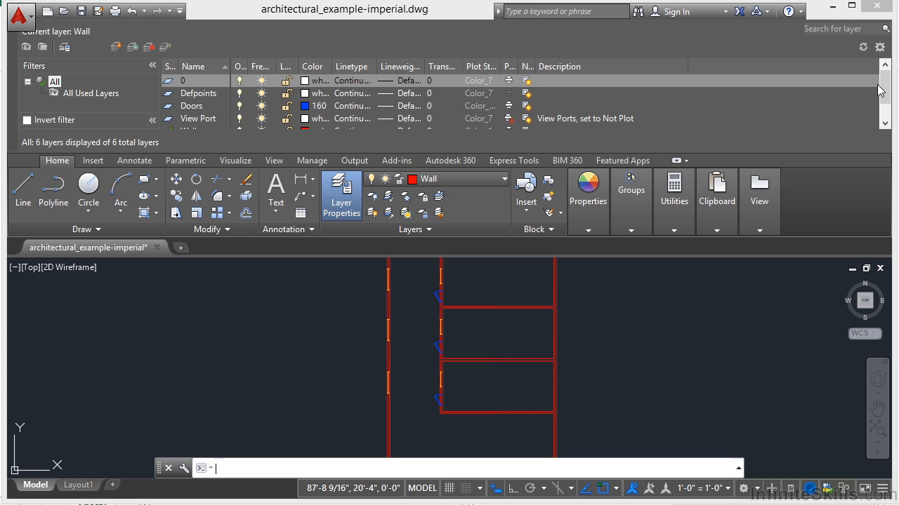
pyautogui.moveTo(884, 92)
pyautogui.mouseDown()
pyautogui.moveTo(884, 110)
pyautogui.moveTo(885, 90)
pyautogui.mouseUp()
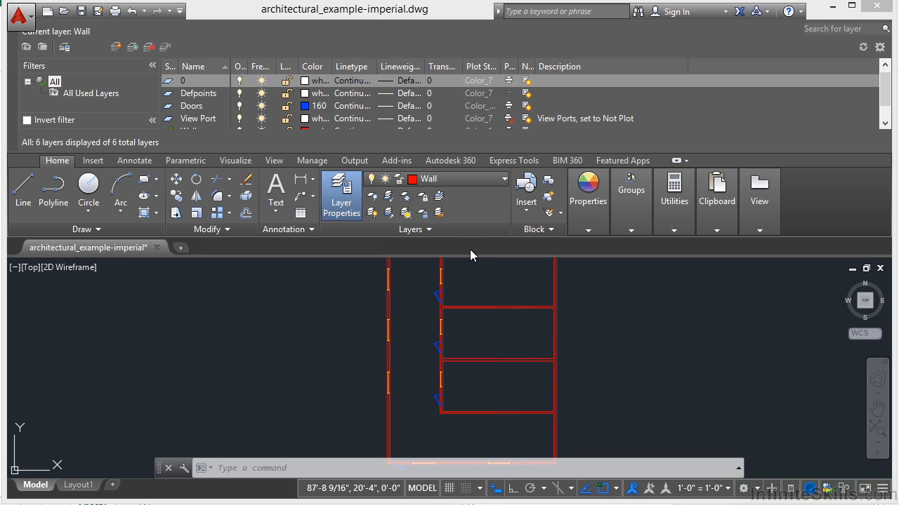
pyautogui.click(437, 232)
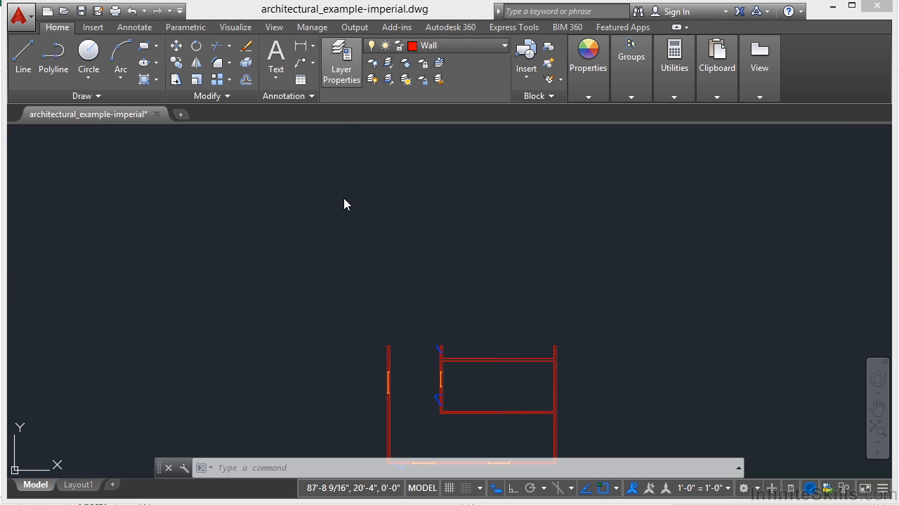
pyautogui.click(343, 200)
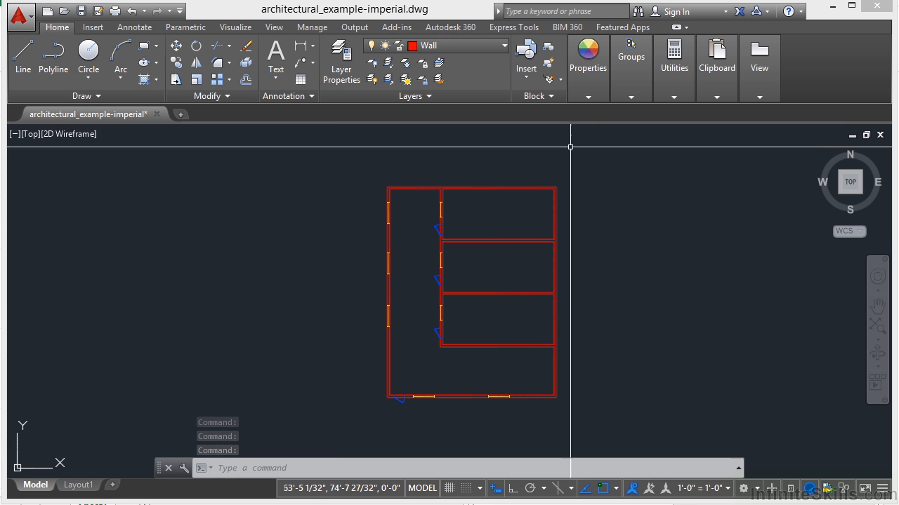
# Step: Make View Port the current layer and draw a slanted line in the empty area well left of the floor plan
pyautogui.click(588, 60)
pyautogui.click(503, 45)
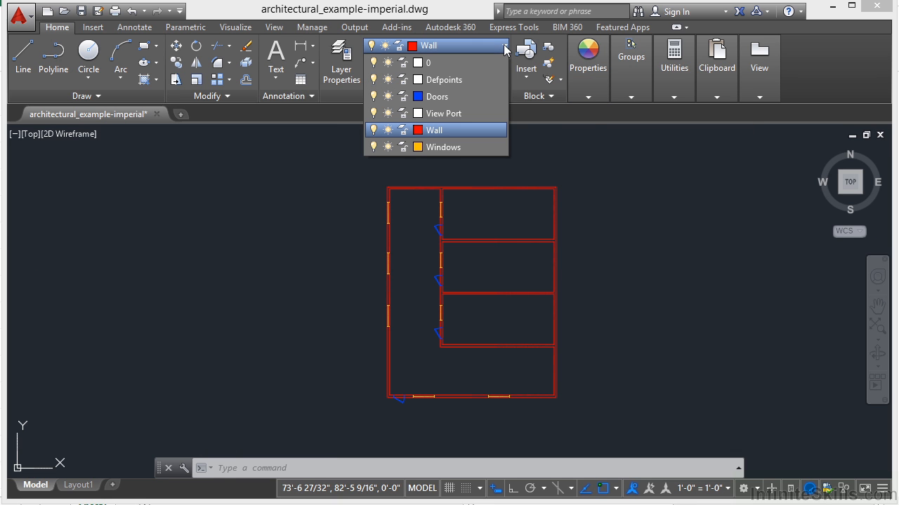
pyautogui.click(440, 114)
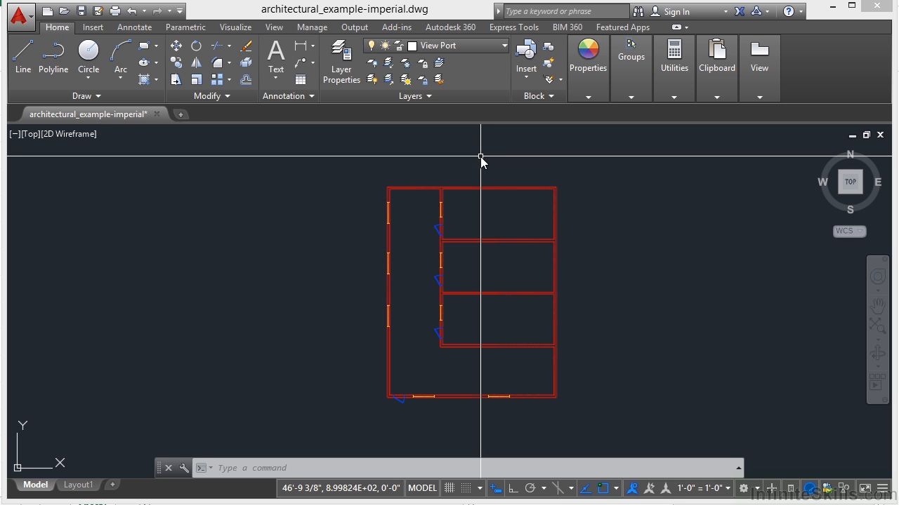
pyautogui.write('l')
pyautogui.press('Return')
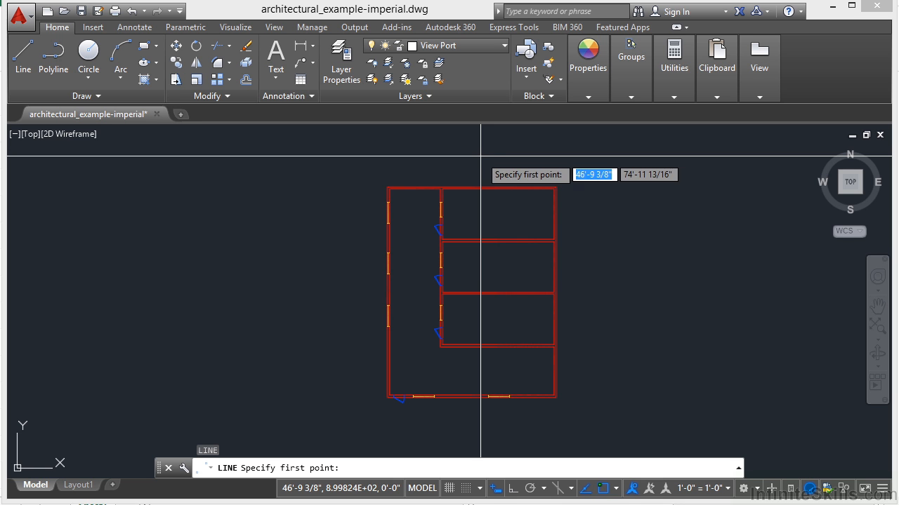
pyautogui.click(213, 203)
pyautogui.click(191, 296)
pyautogui.press('Return')
pyautogui.moveTo(204, 239)
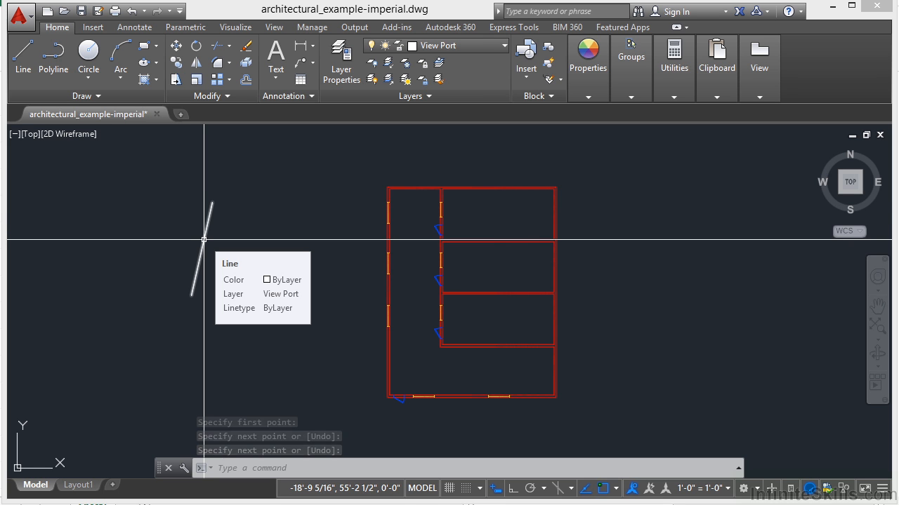
# Step: Make Doors the current layer and draw a nearly vertical line between the white line and the floor plan
pyautogui.click(504, 46)
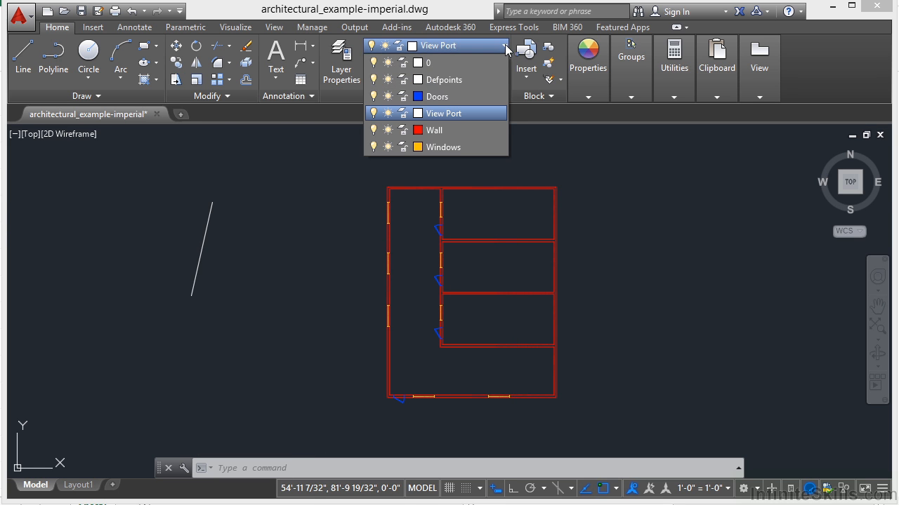
pyautogui.click(433, 97)
pyautogui.write('l')
pyautogui.press('Return')
pyautogui.click(316, 218)
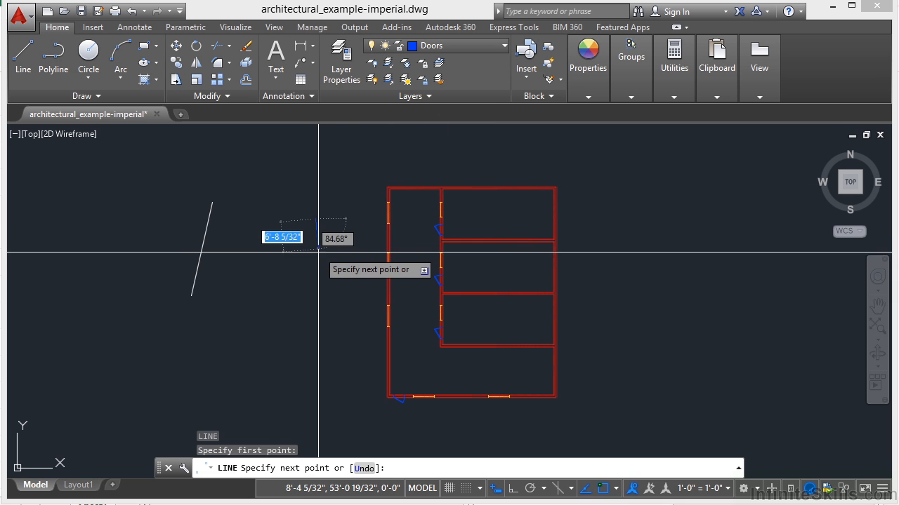
pyautogui.click(323, 289)
pyautogui.press('Return')
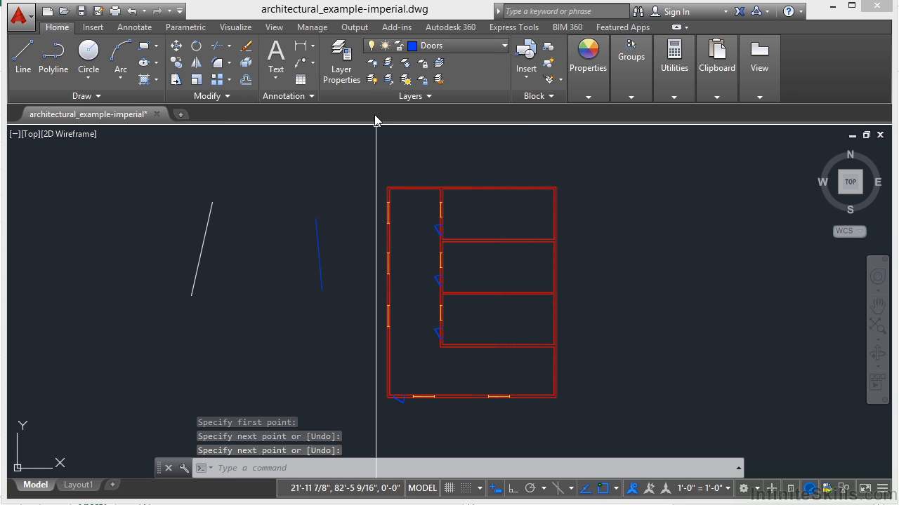
# Step: Turn off the current Doors layer by picking the blue line, and end the Layer Off command
pyautogui.click(373, 67)
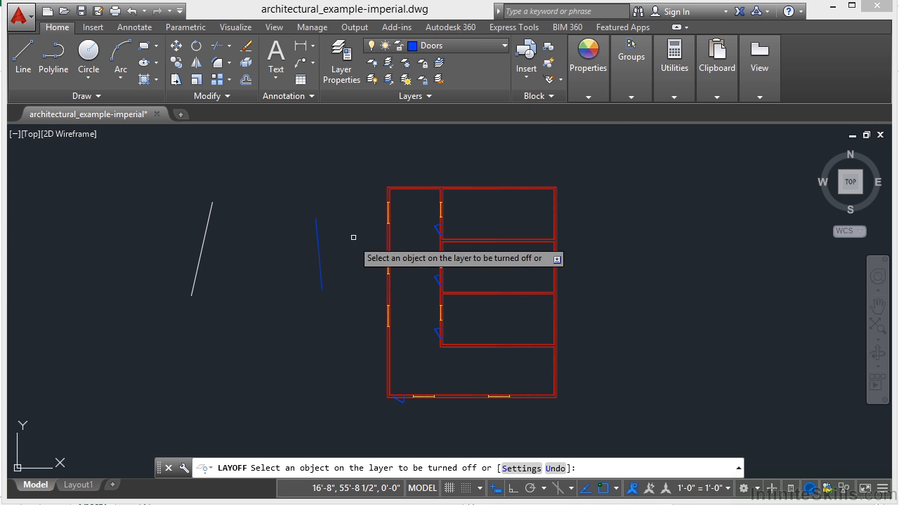
pyautogui.click(318, 255)
pyautogui.press('Down')
pyautogui.press('Return')
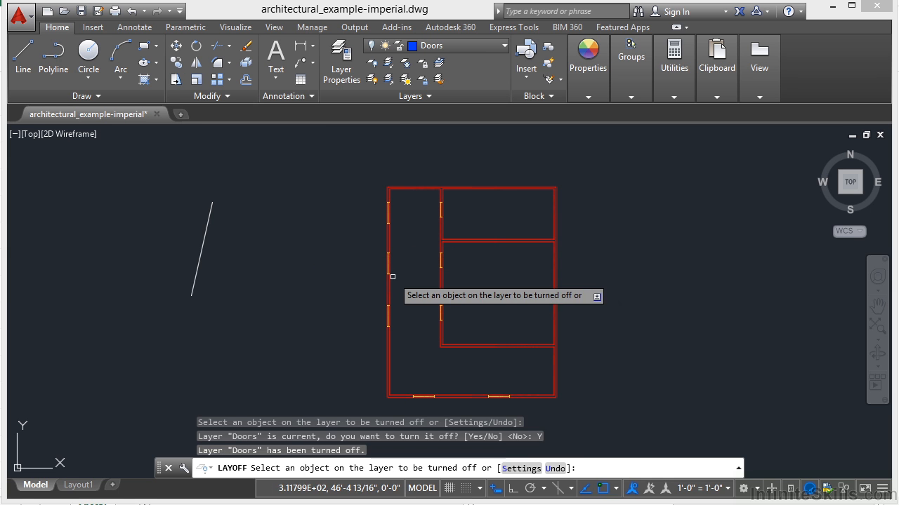
pyautogui.press('Return')
# Step: Turn all layers on and show the additional layer tools
pyautogui.scroll(4, 435, 262)
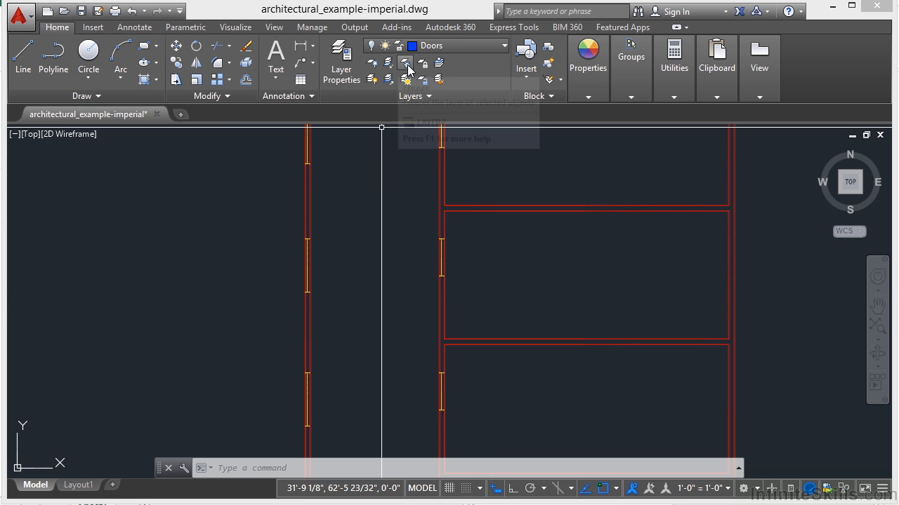
pyautogui.click(371, 82)
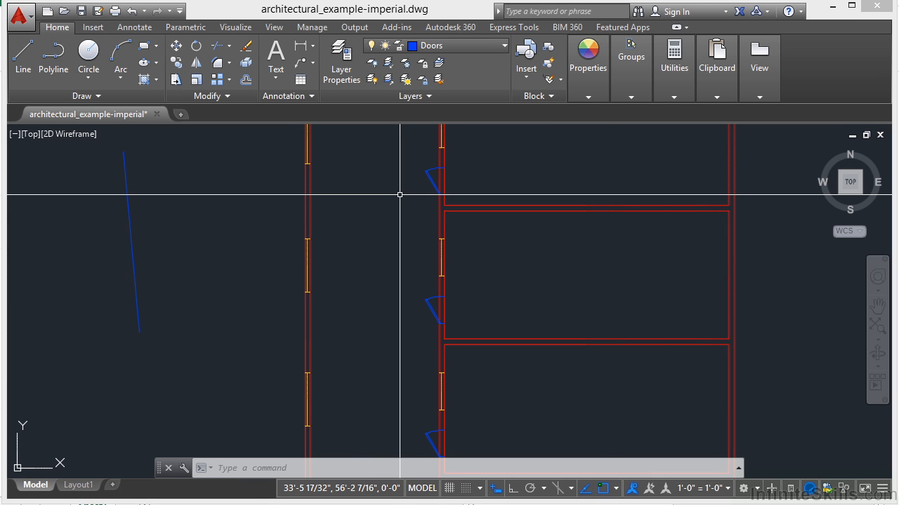
pyautogui.scroll(-4, 399, 194)
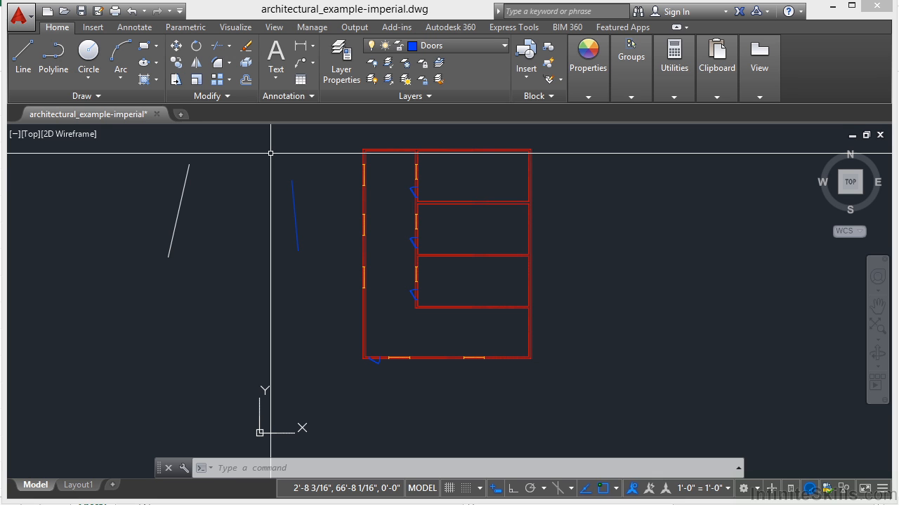
pyautogui.click(433, 99)
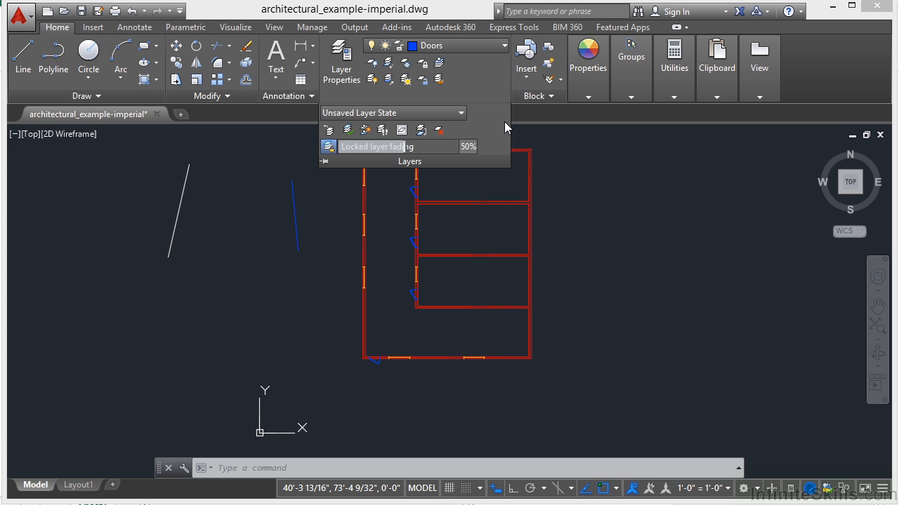